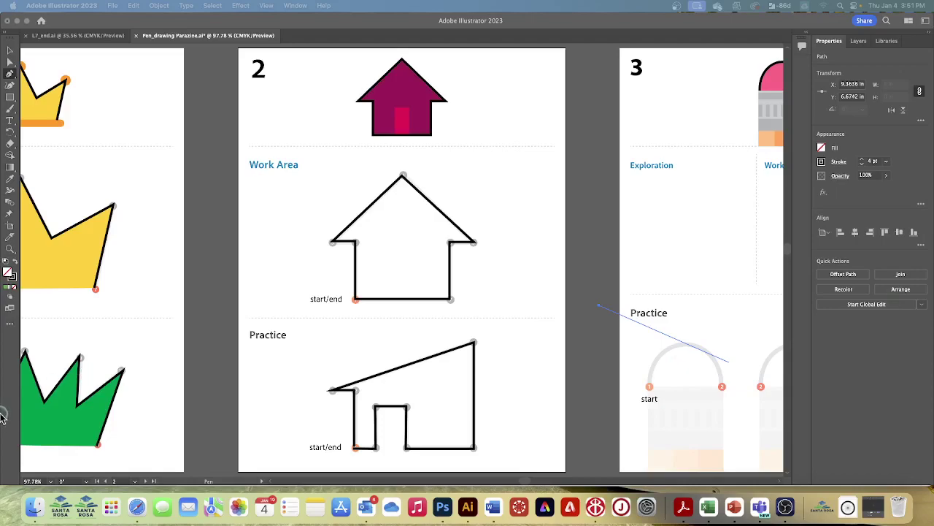
pyautogui.click(134, 482)
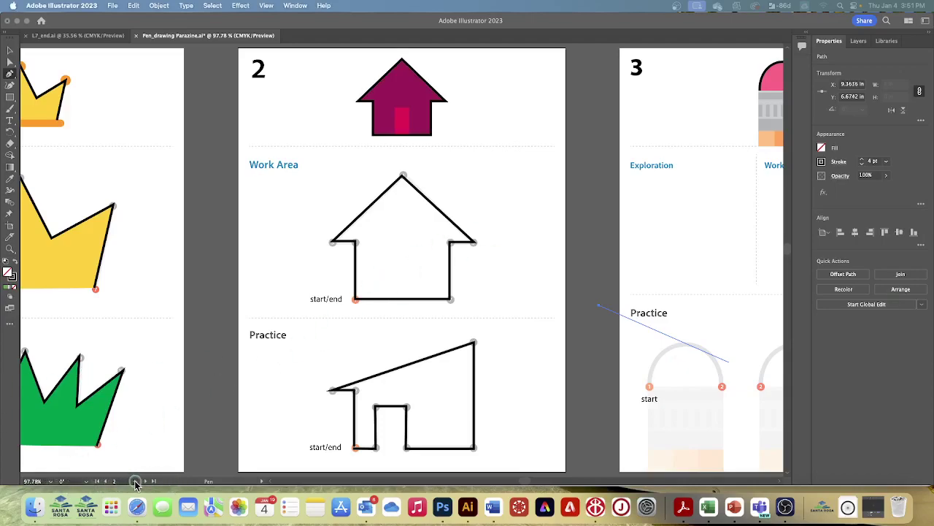
pyautogui.click(116, 481)
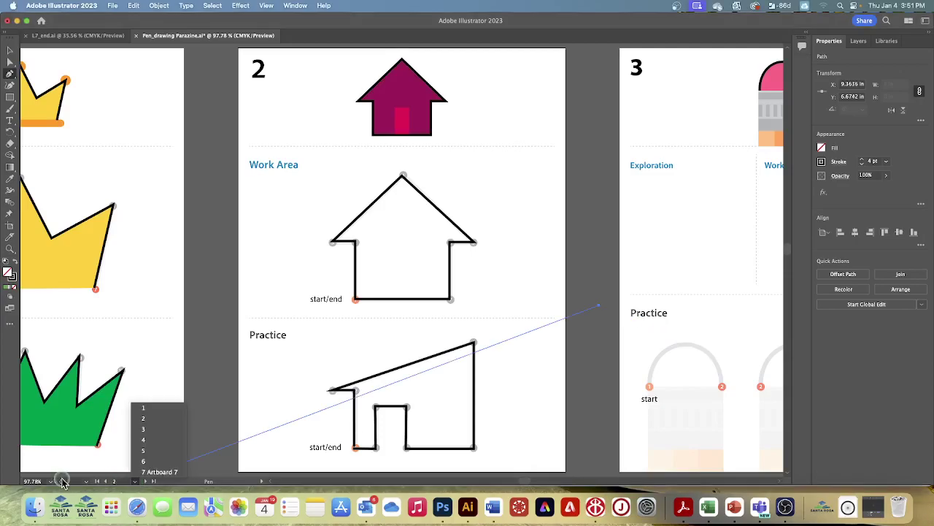
pyautogui.click(143, 429)
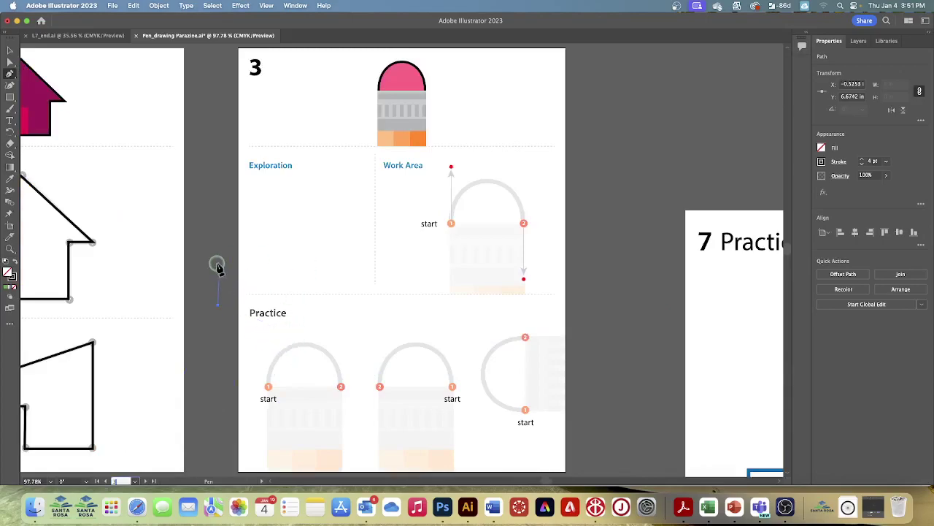
pyautogui.write('2')
pyautogui.press('Return')
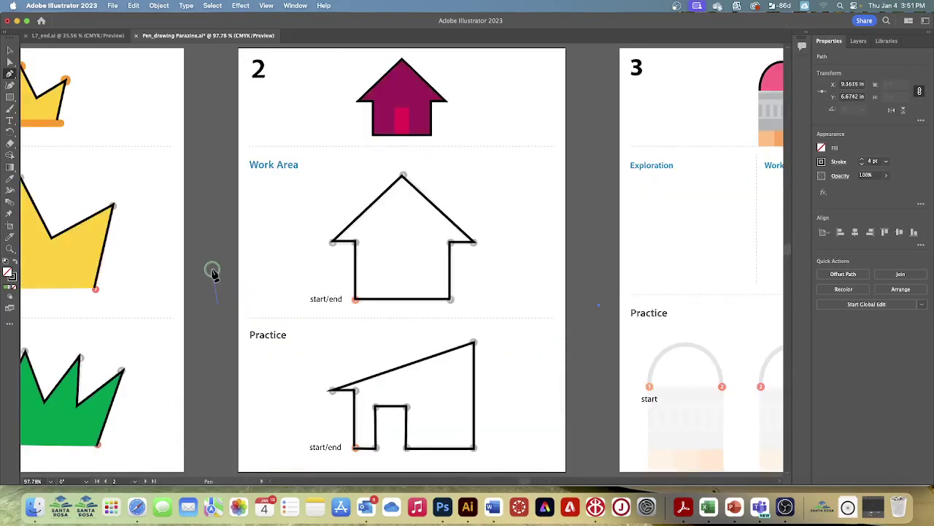
# Undo the stray Pen anchor points placed beside artboard 2 and switch to the Selection tool
pyautogui.click(602, 307)
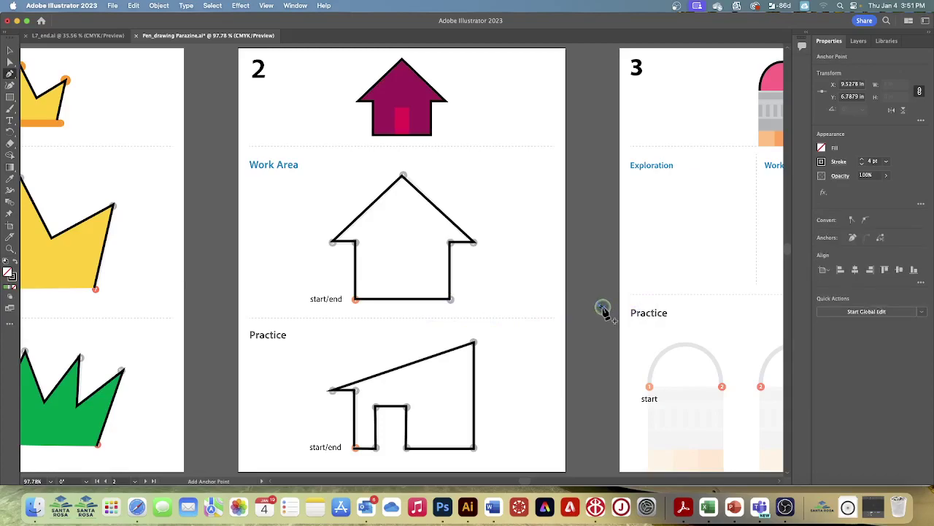
pyautogui.rightClick(602, 307)
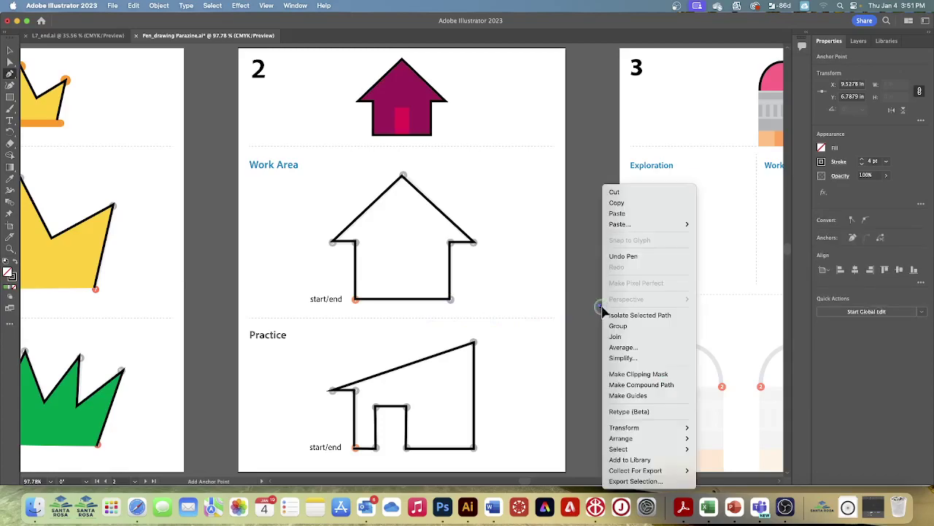
pyautogui.click(253, 313)
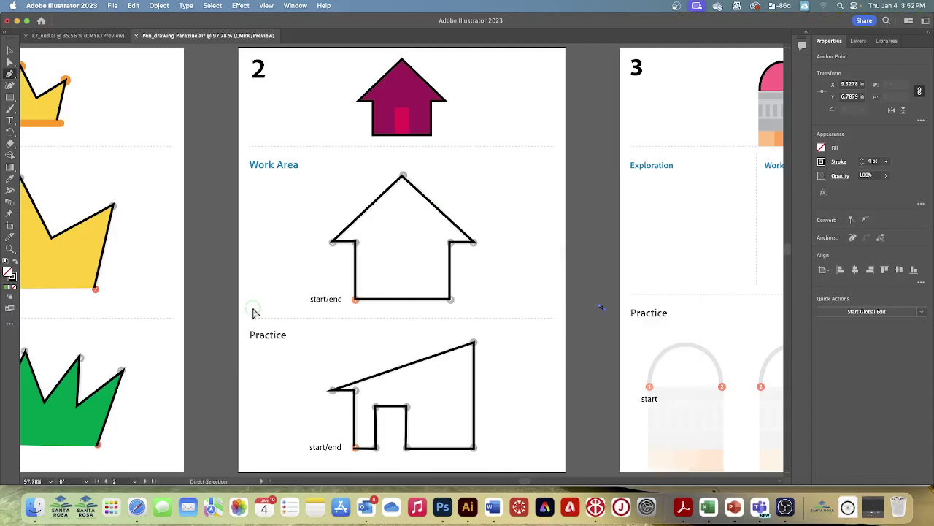
pyautogui.press('super+z')
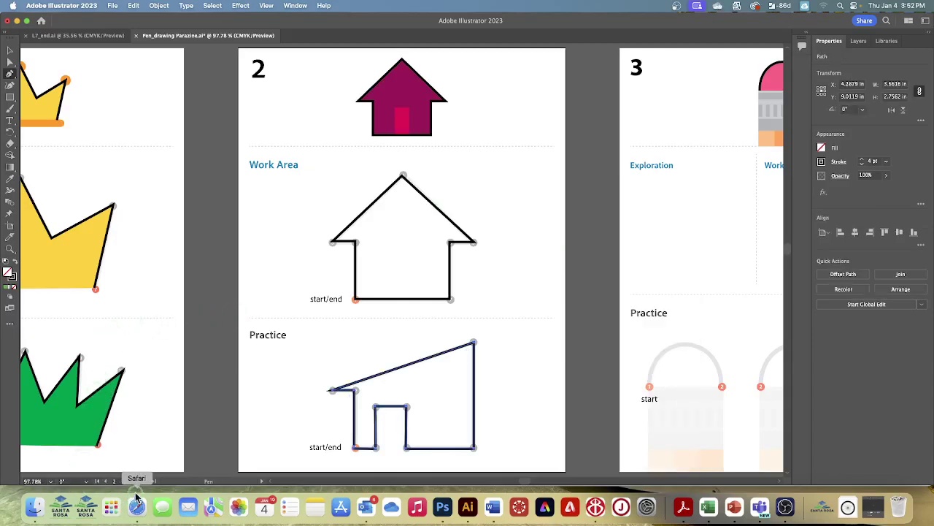
pyautogui.click(10, 49)
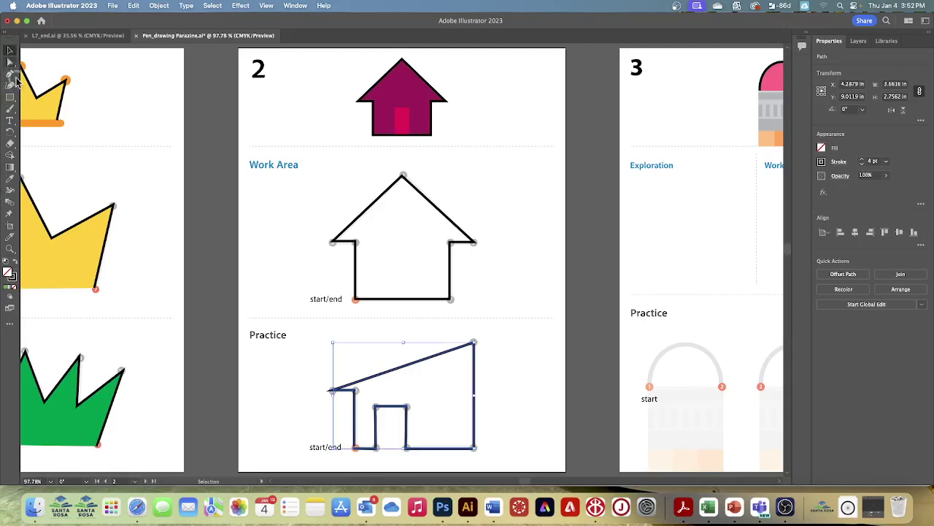
# On artboard 3, start a path in the Exploration area with the Pen tool, curving its first segment upward into an arch
pyautogui.click(134, 481)
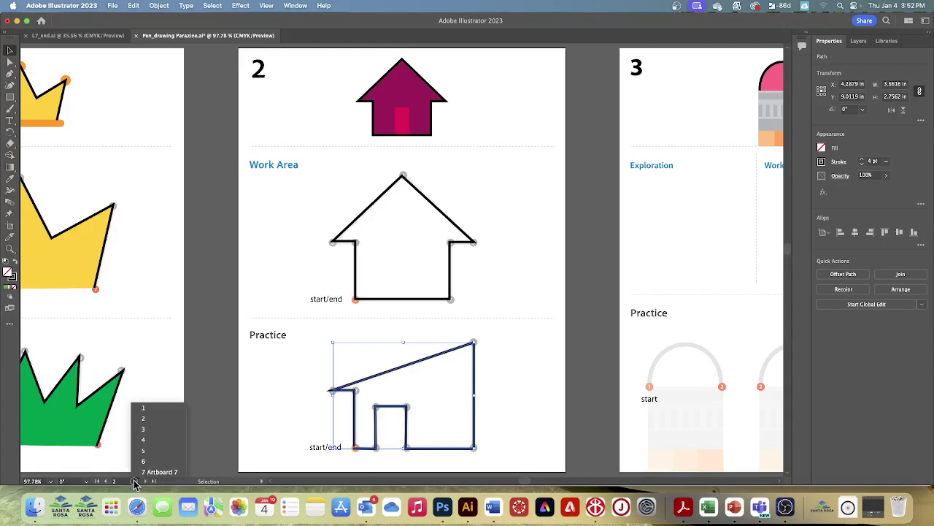
pyautogui.click(144, 428)
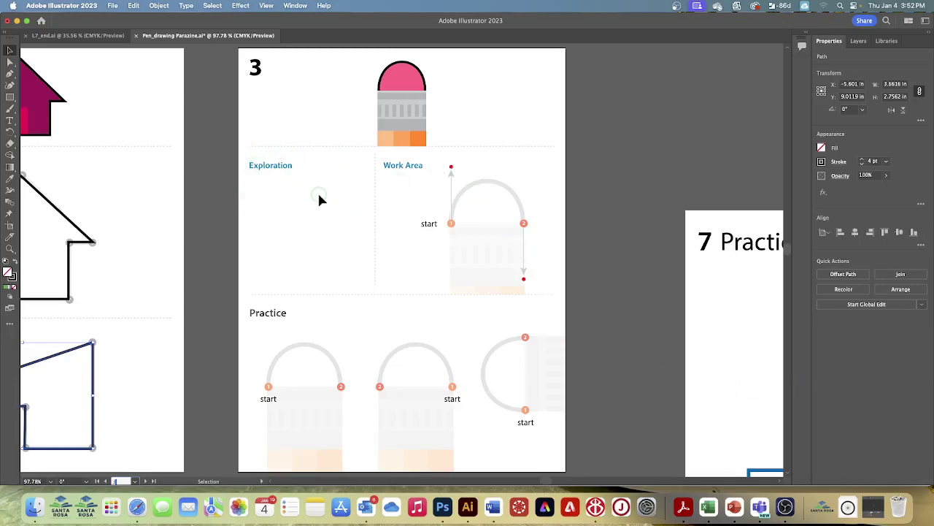
pyautogui.click(8, 74)
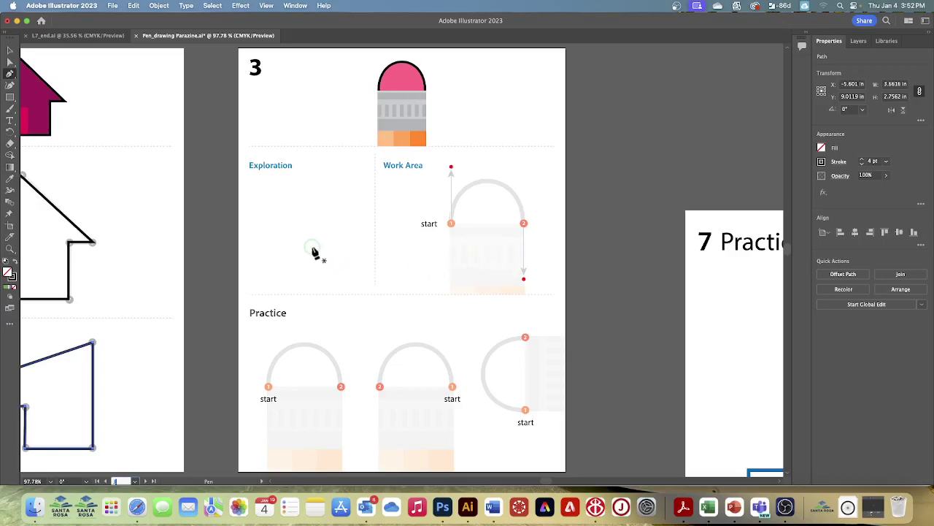
pyautogui.click(255, 224)
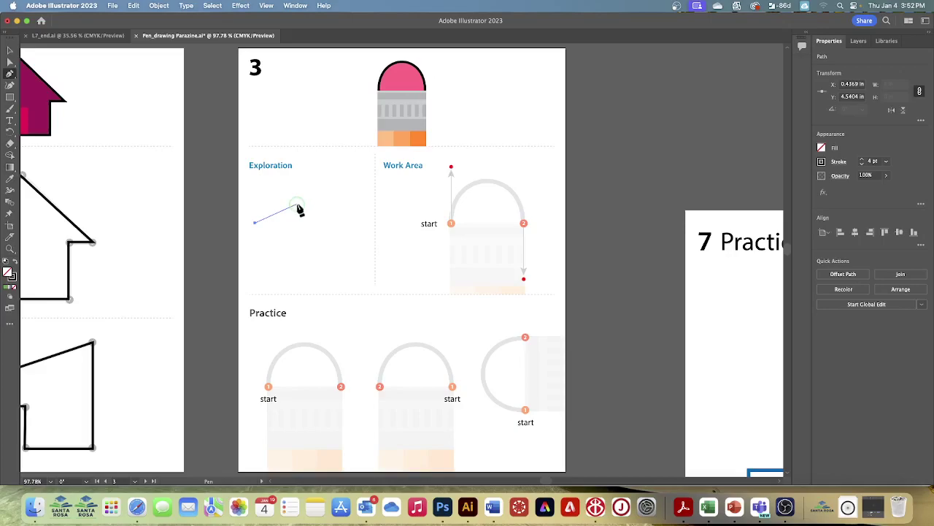
pyautogui.moveTo(306, 202); pyautogui.dragTo(342, 239)
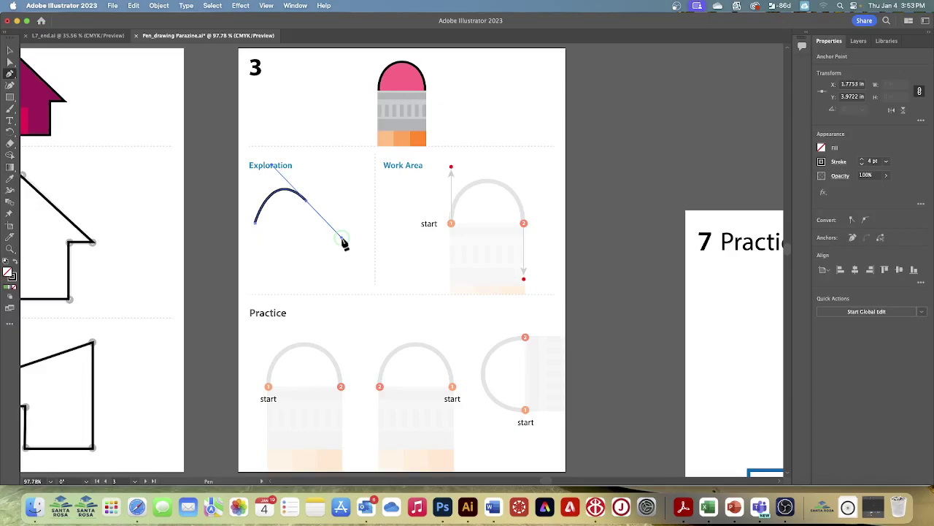
pyautogui.moveTo(345, 243); pyautogui.dragTo(343, 242)
# Extend the Exploration path with several more freeform curved segments and deselect it
pyautogui.moveTo(318, 178)
pyautogui.mouseDown()
pyautogui.moveTo(340, 192)
pyautogui.moveTo(367, 167)
pyautogui.moveTo(346, 156)
pyautogui.moveTo(303, 181)
pyautogui.mouseUp()
pyautogui.keyDown('super'); pyautogui.click(303, 181); pyautogui.keyUp('super')
pyautogui.keyDown('super'); pyautogui.click(311, 170); pyautogui.keyUp('super')
pyautogui.click(312, 167)
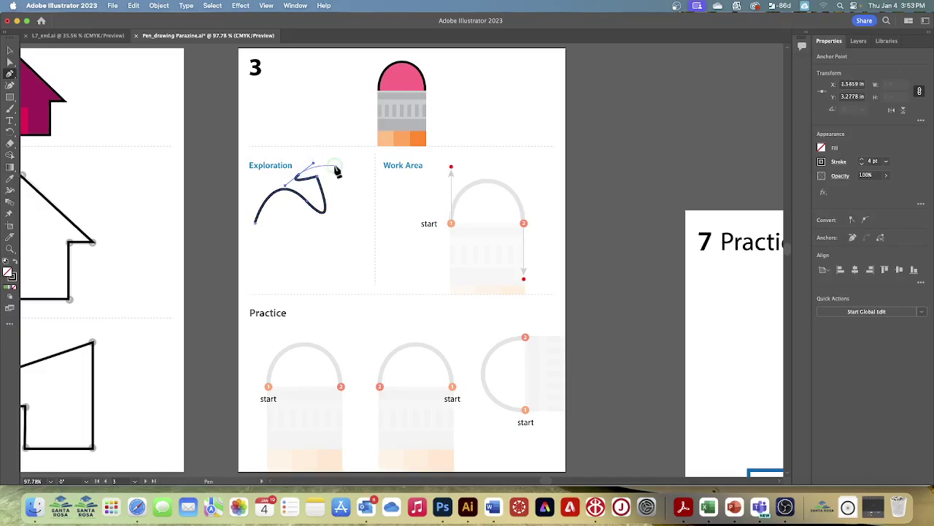
pyautogui.moveTo(342, 195)
pyautogui.mouseDown()
pyautogui.moveTo(352, 245)
pyautogui.moveTo(380, 232)
pyautogui.mouseUp()
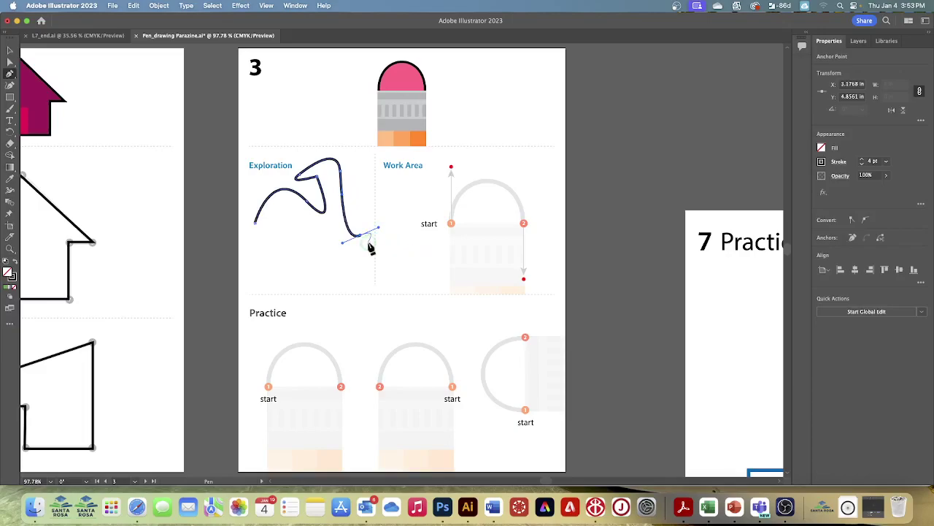
pyautogui.click(211, 6)
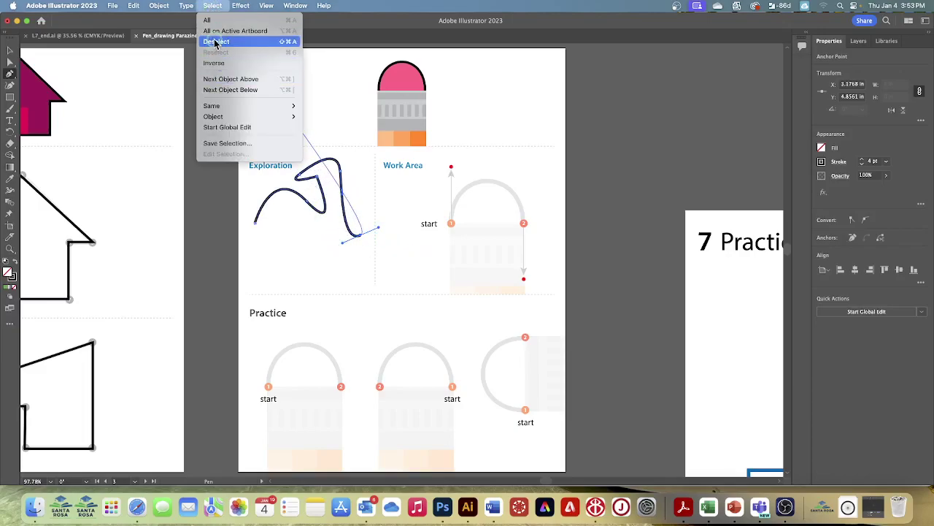
pyautogui.click(213, 41)
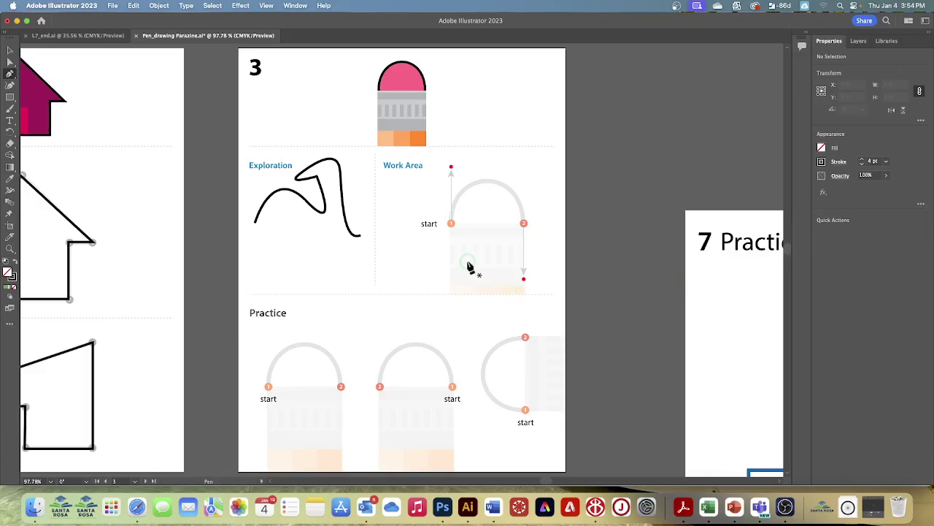
# Trace the Work Area arch on artboard 3 from point 1 to point 2, pulling the direction handles to the red dots, and deselect it
pyautogui.press('space')
pyautogui.moveTo(478, 254); pyautogui.dragTo(379, 256)
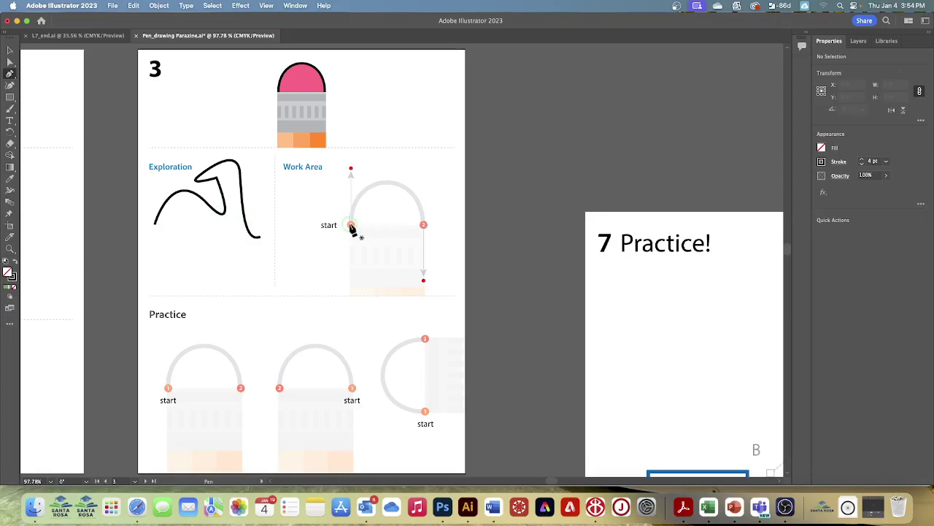
pyautogui.moveTo(351, 226); pyautogui.dragTo(352, 174)
pyautogui.click(351, 170)
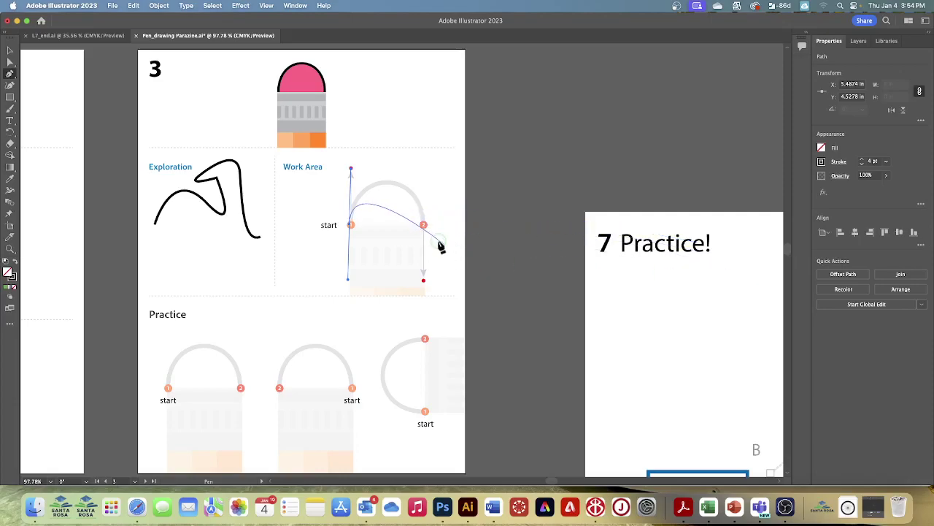
pyautogui.moveTo(423, 225); pyautogui.dragTo(425, 285)
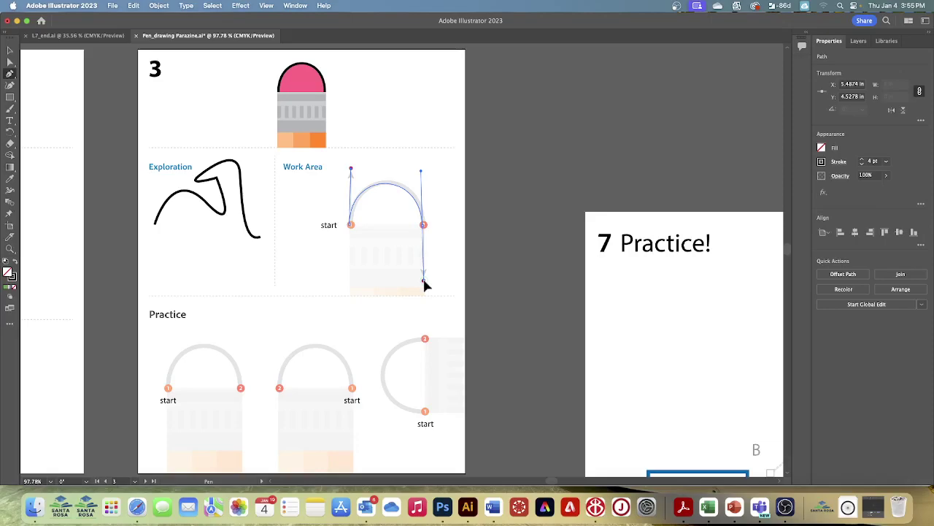
pyautogui.moveTo(425, 281)
pyautogui.mouseDown()
pyautogui.moveTo(416, 294)
pyautogui.moveTo(434, 305)
pyautogui.moveTo(424, 282)
pyautogui.mouseUp()
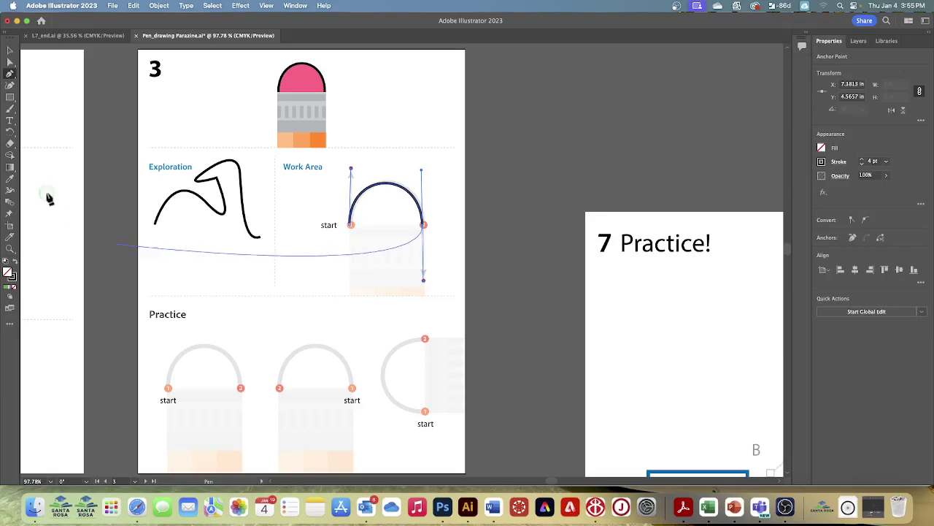
pyautogui.click(9, 50)
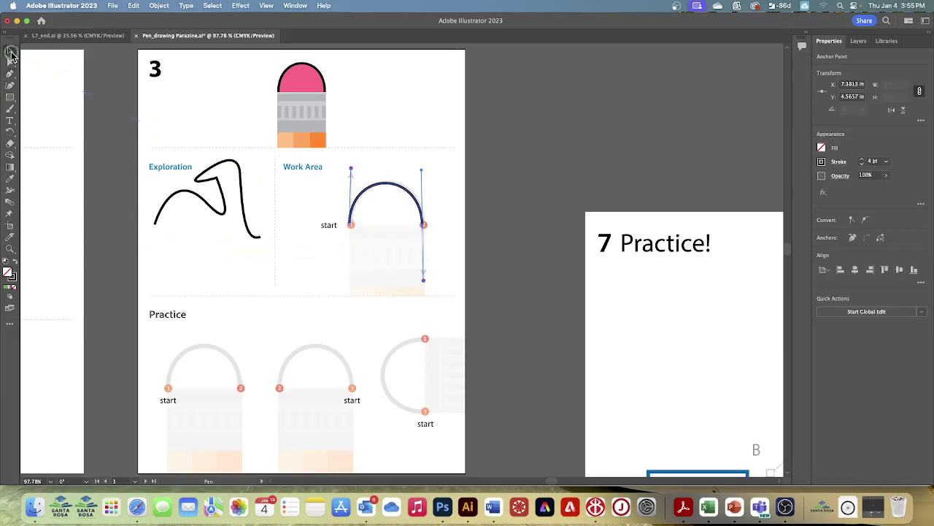
pyautogui.click(210, 113)
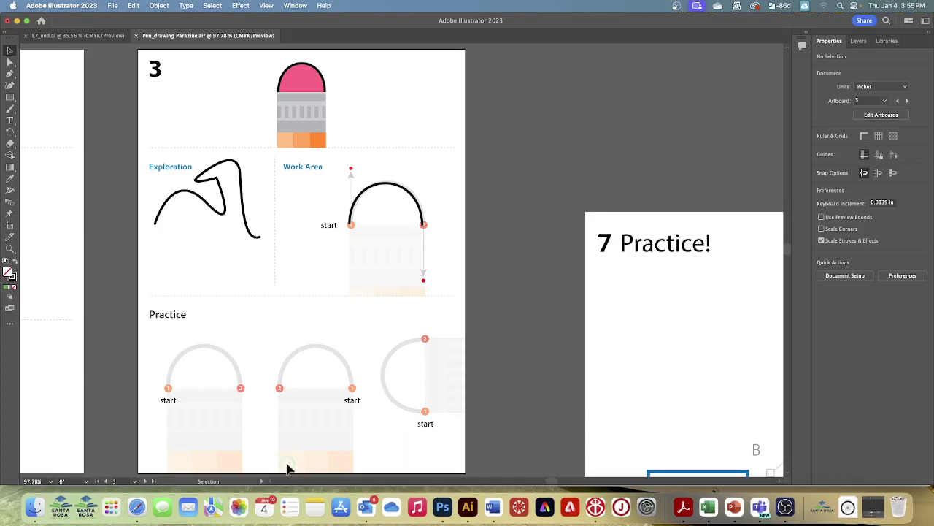
# On artboard 4, draw the first curve of the Work Area worm from point 1 to point 2, pulling the handles to the red dots
pyautogui.scroll(-3, 317, 417)
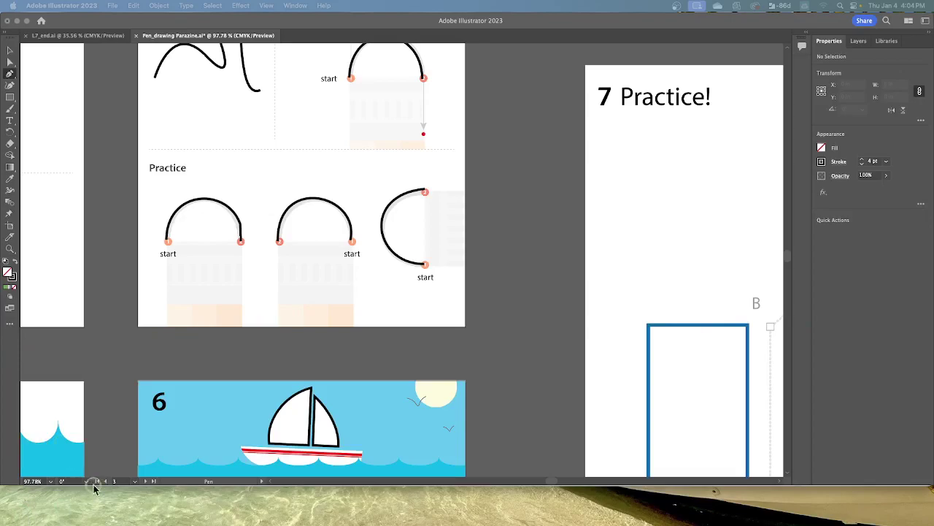
pyautogui.click(135, 481)
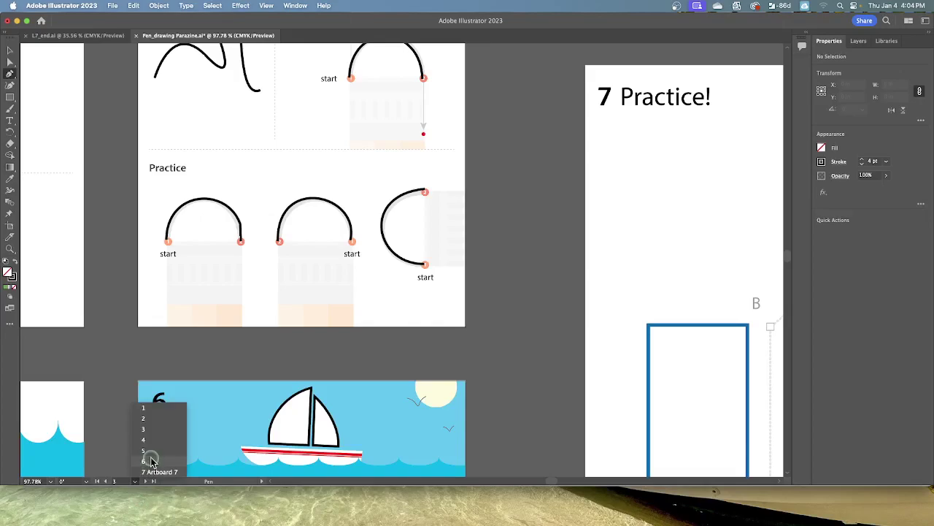
pyautogui.click(149, 443)
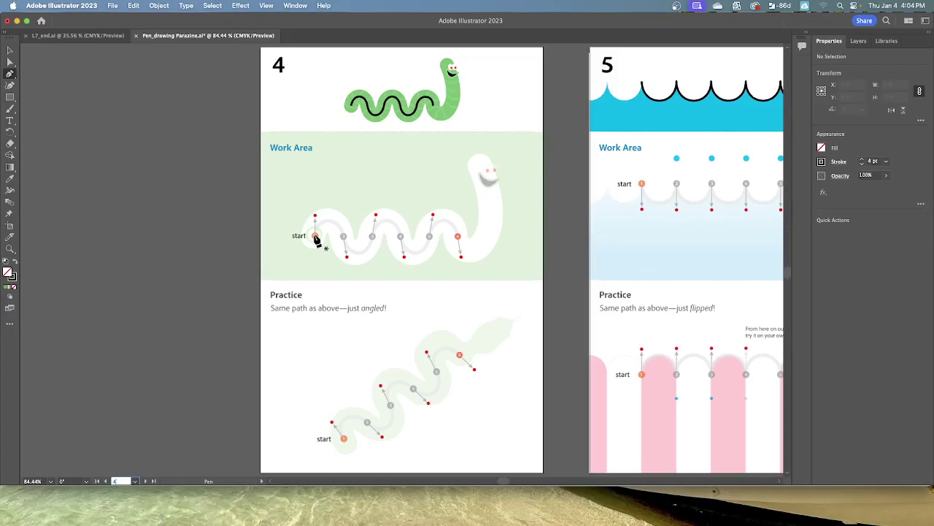
pyautogui.moveTo(314, 235); pyautogui.dragTo(317, 220)
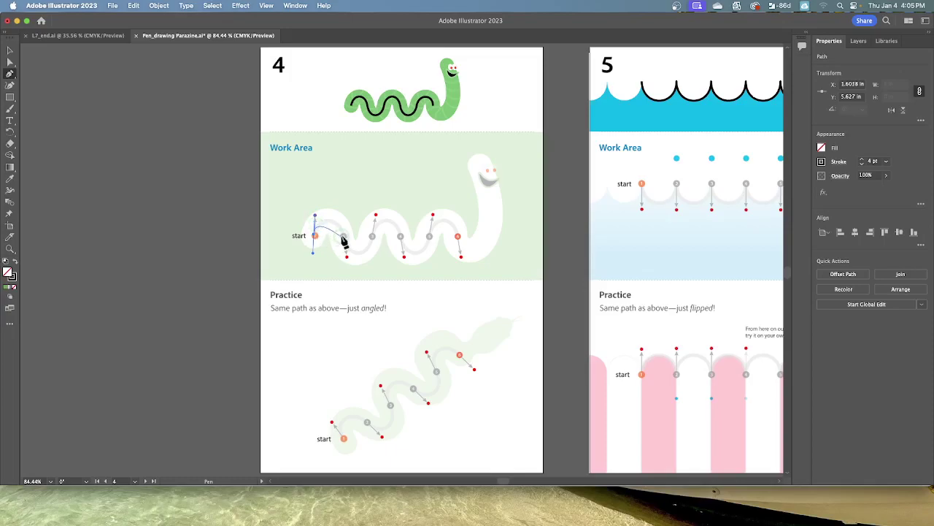
pyautogui.moveTo(344, 236); pyautogui.dragTo(349, 263)
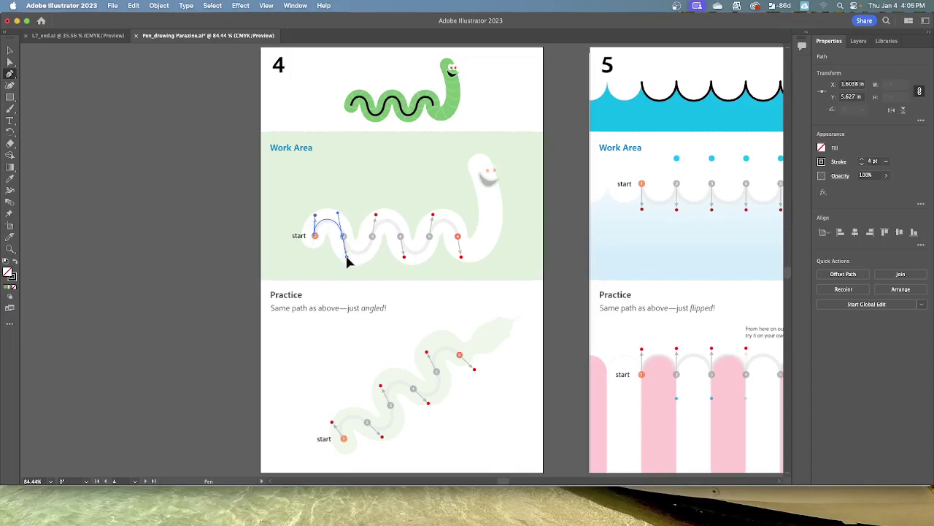
pyautogui.moveTo(349, 263); pyautogui.dragTo(349, 264)
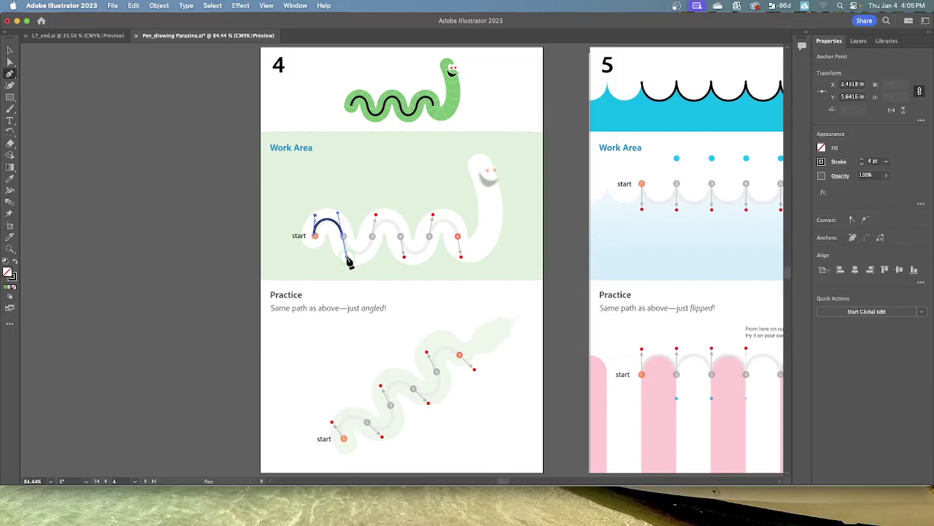
pyautogui.moveTo(349, 263); pyautogui.dragTo(346, 257)
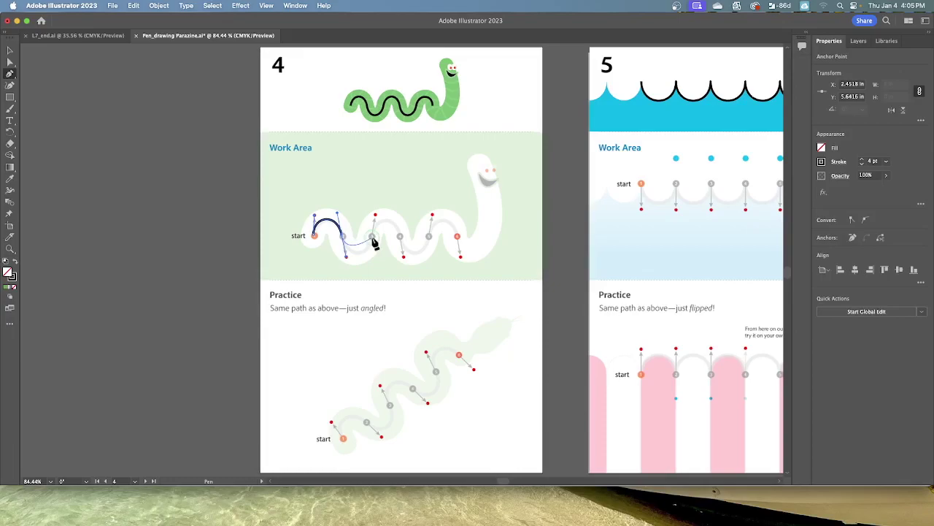
# Continue the worm's wavy path through the remaining numbered points to point 6 and deselect it
pyautogui.moveTo(372, 236); pyautogui.dragTo(462, 263)
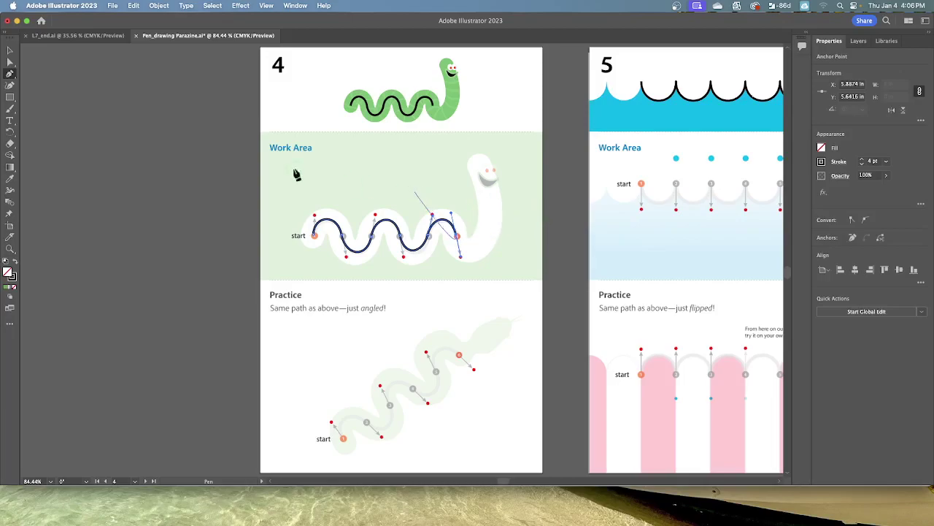
pyautogui.click(11, 63)
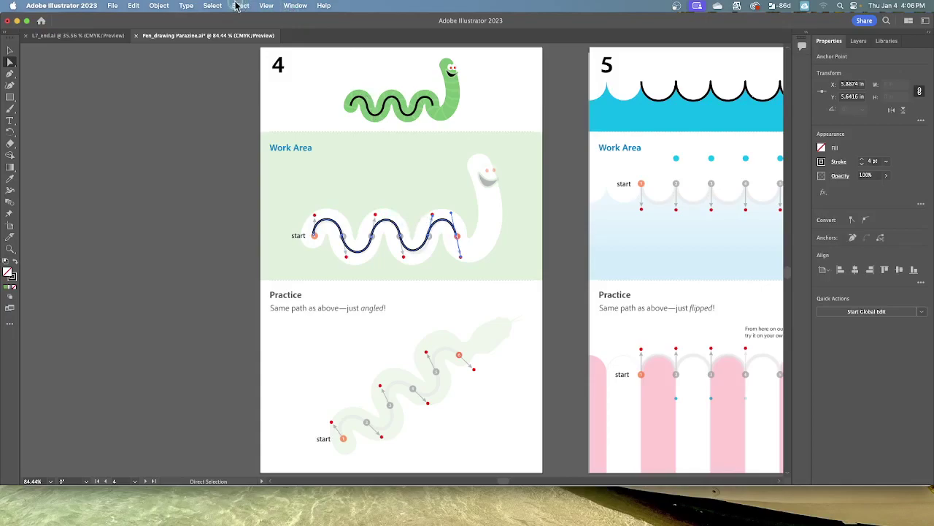
pyautogui.click(212, 6)
pyautogui.click(213, 42)
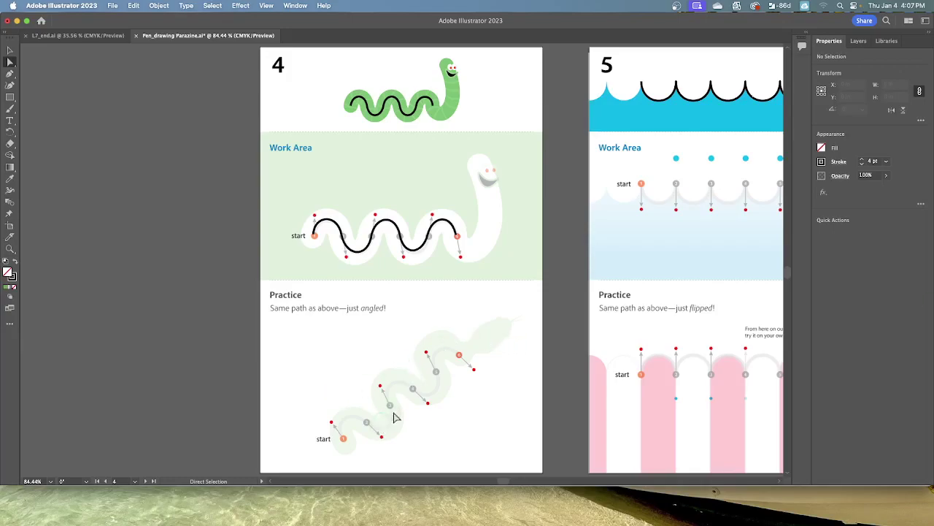
pyautogui.click(242, 158)
pyautogui.click(395, 364)
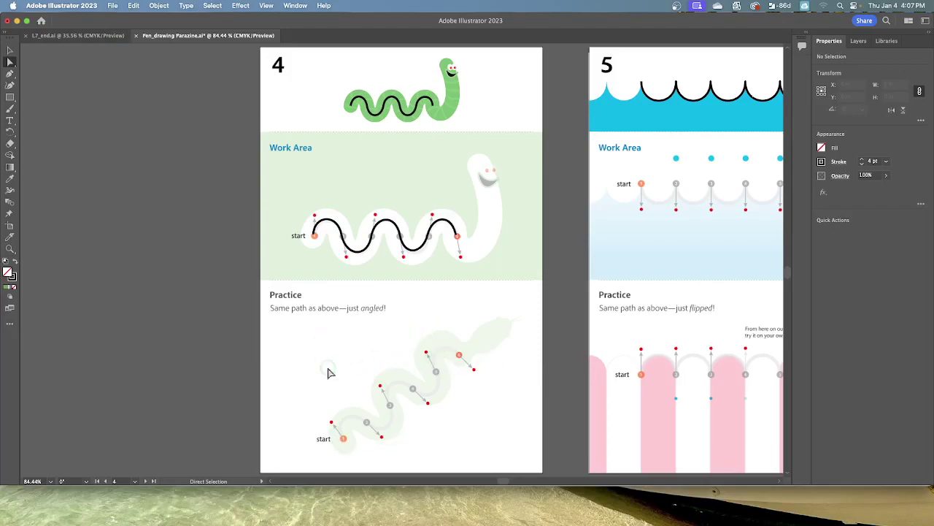